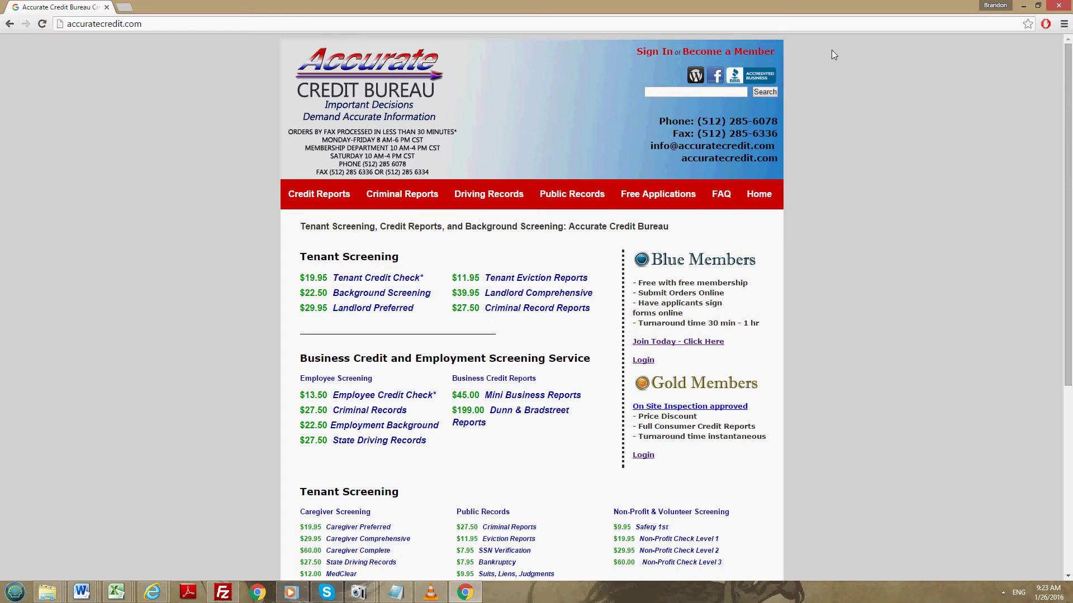
Open the 'Become a Member' page and scroll to its online application and form downloads
click(732, 53)
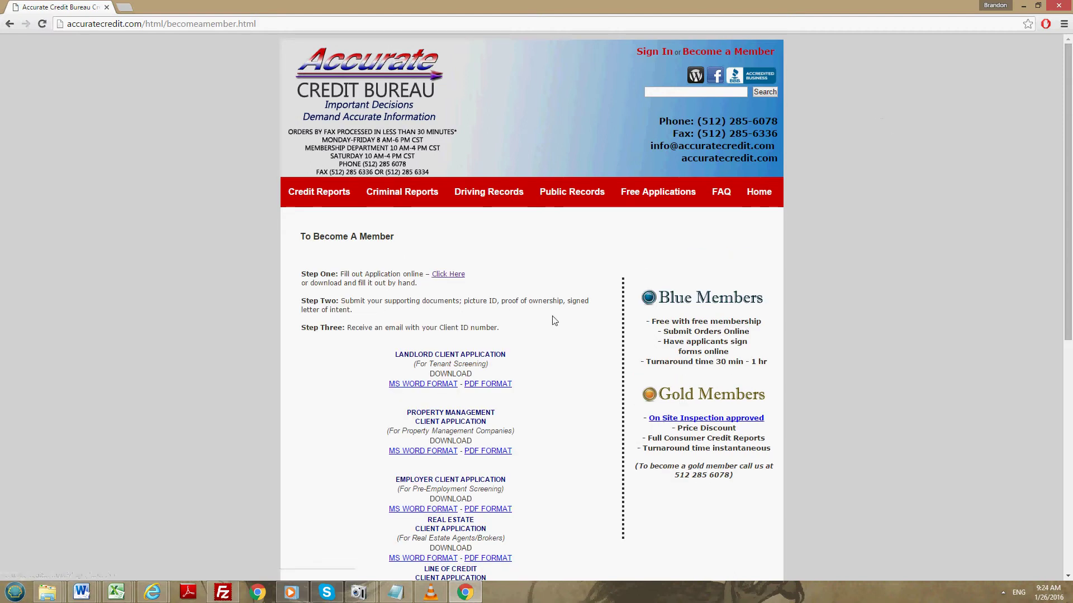
scroll(555, 320, down, 2)
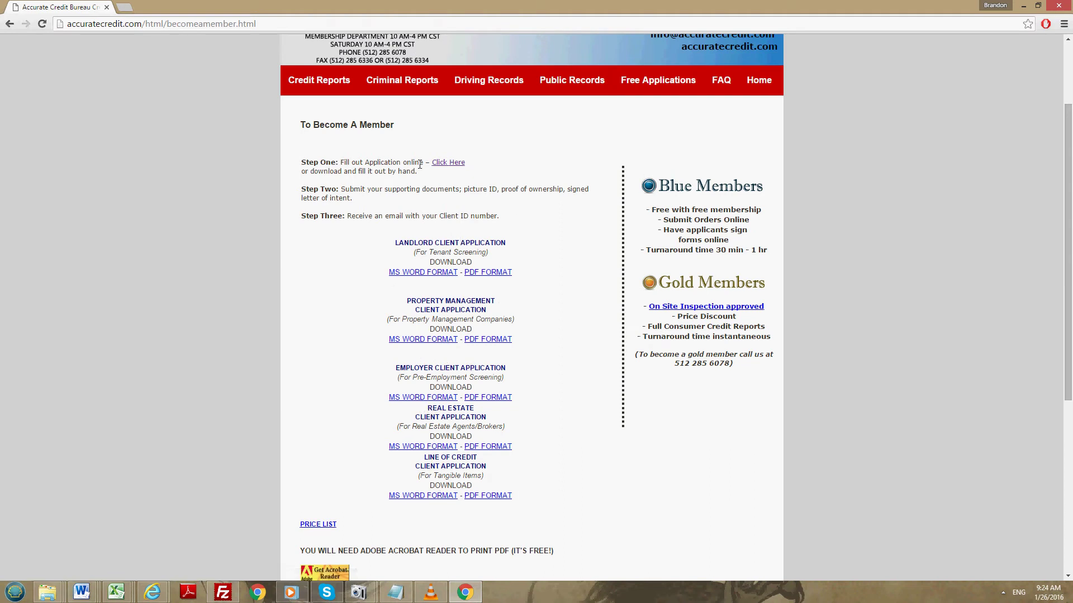
Start the online Landlord Application so the LandlordClientApp2013 RightSignature form loads
click(448, 162)
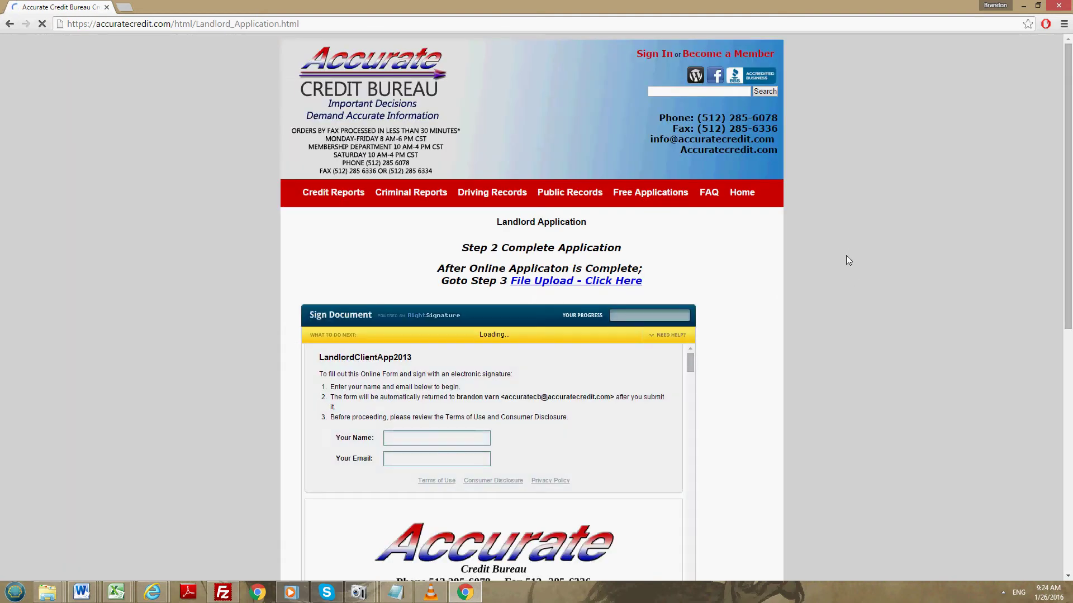
scroll(844, 256, down, 4)
scroll(832, 257, up, 4)
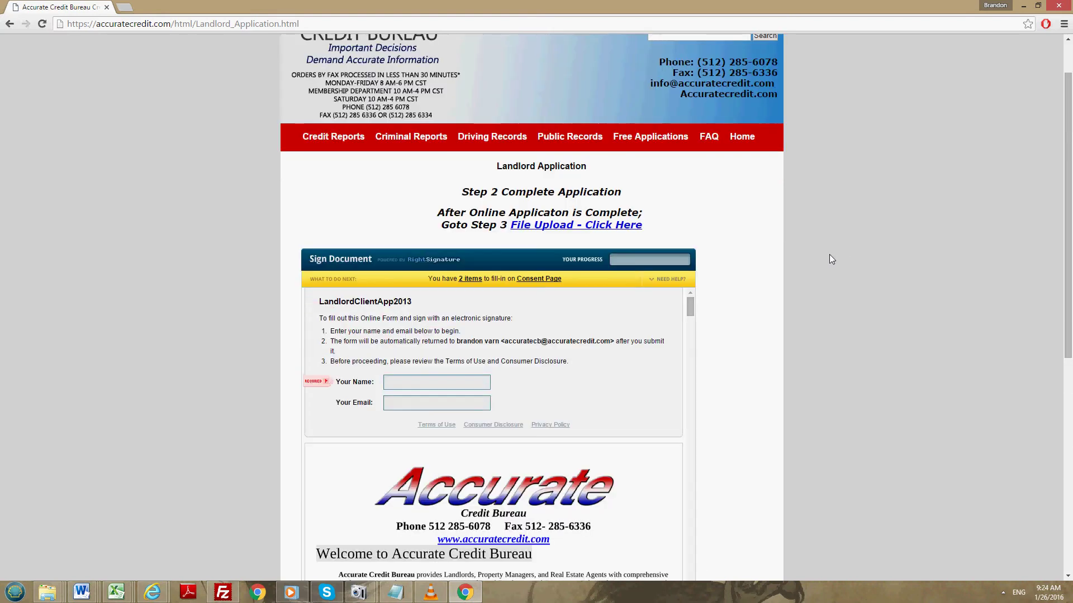
scroll(829, 255, down, 3)
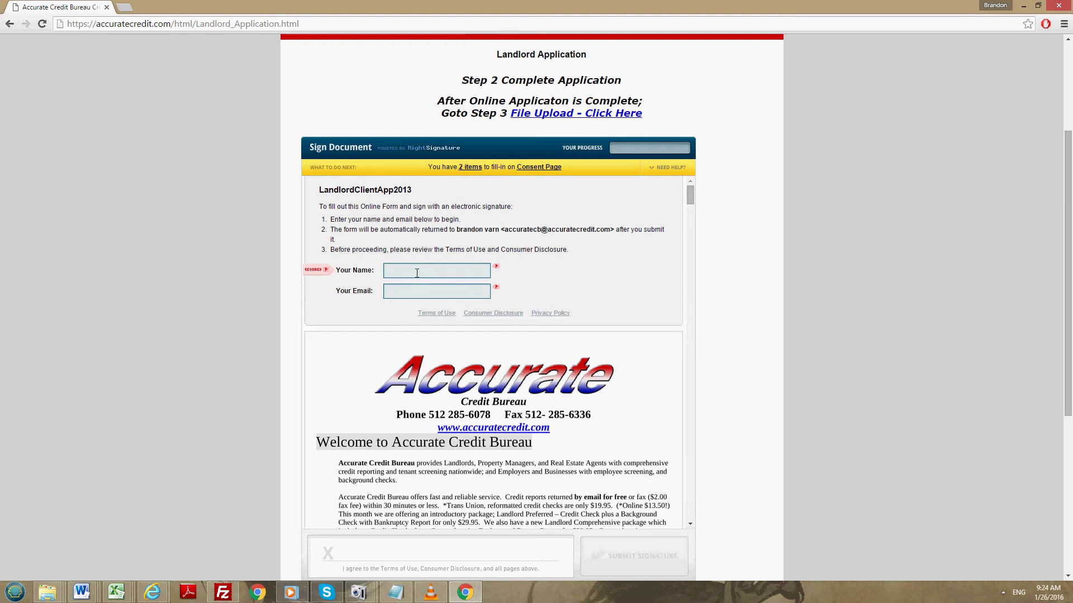
scroll(468, 363, down, 12)
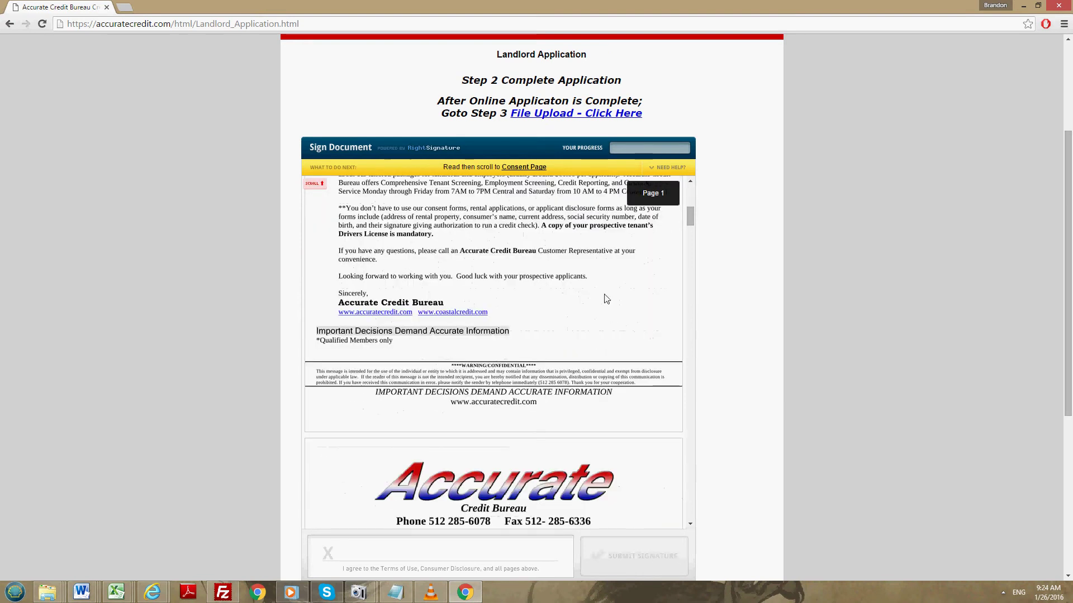
scroll(574, 234, down, 12)
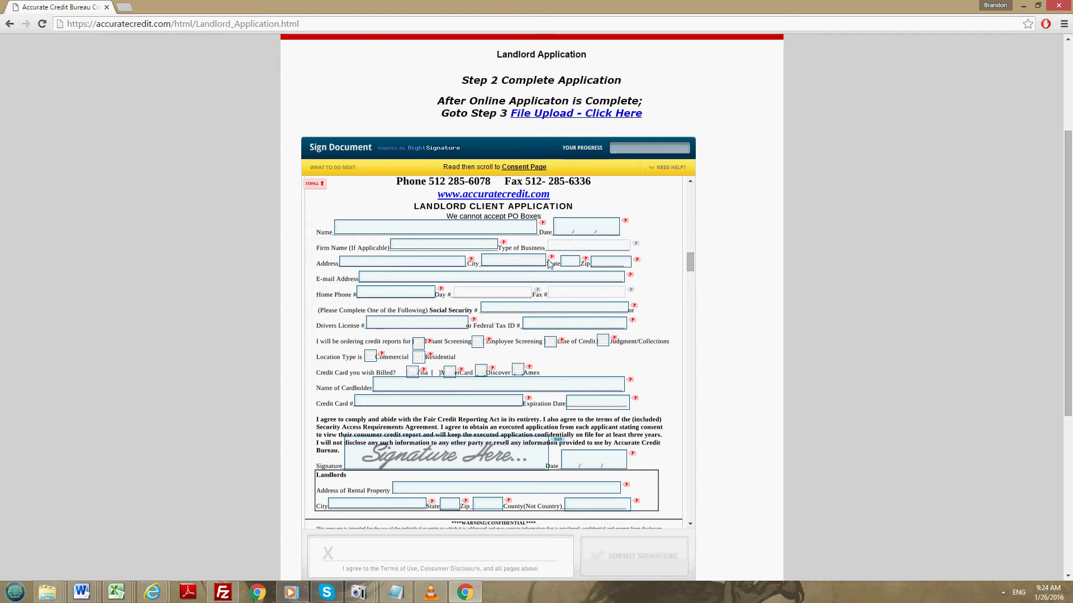
scroll(334, 284, down, 1)
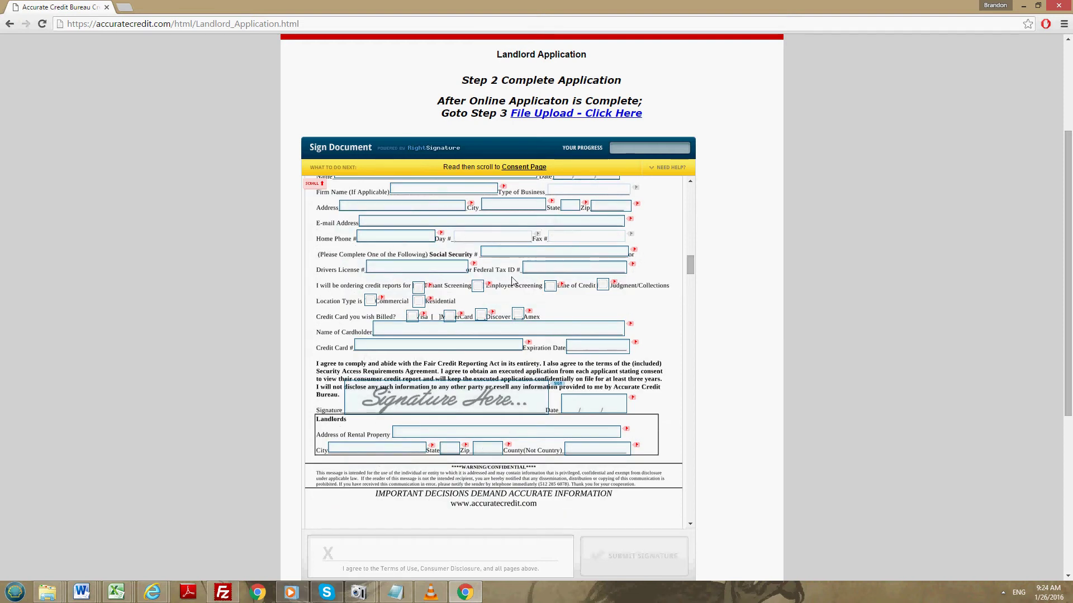
scroll(335, 309, down, 1)
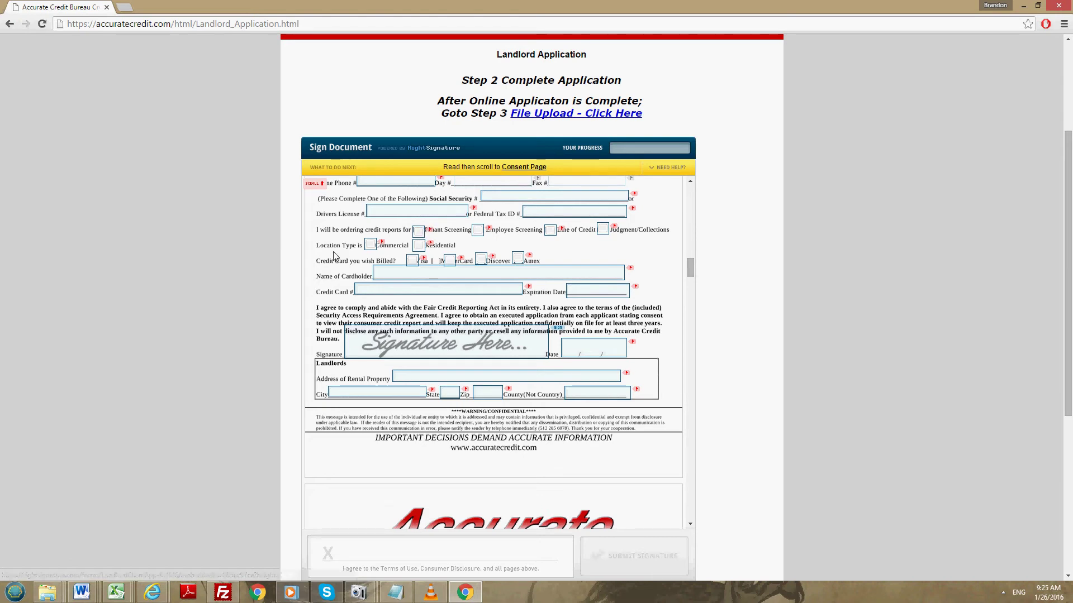
scroll(336, 257, down, 1)
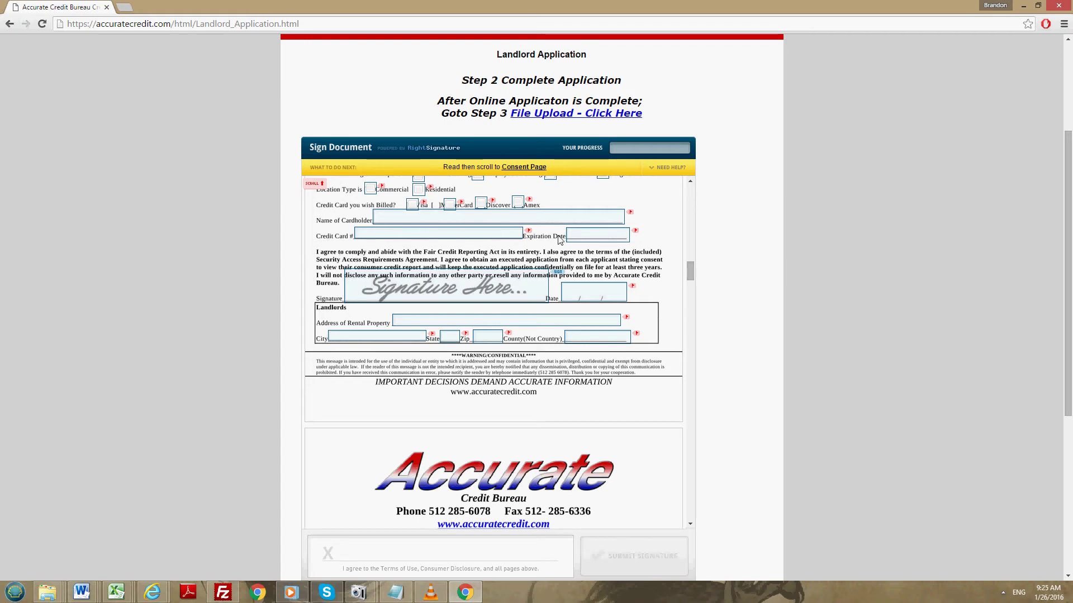
scroll(595, 237, down, 1)
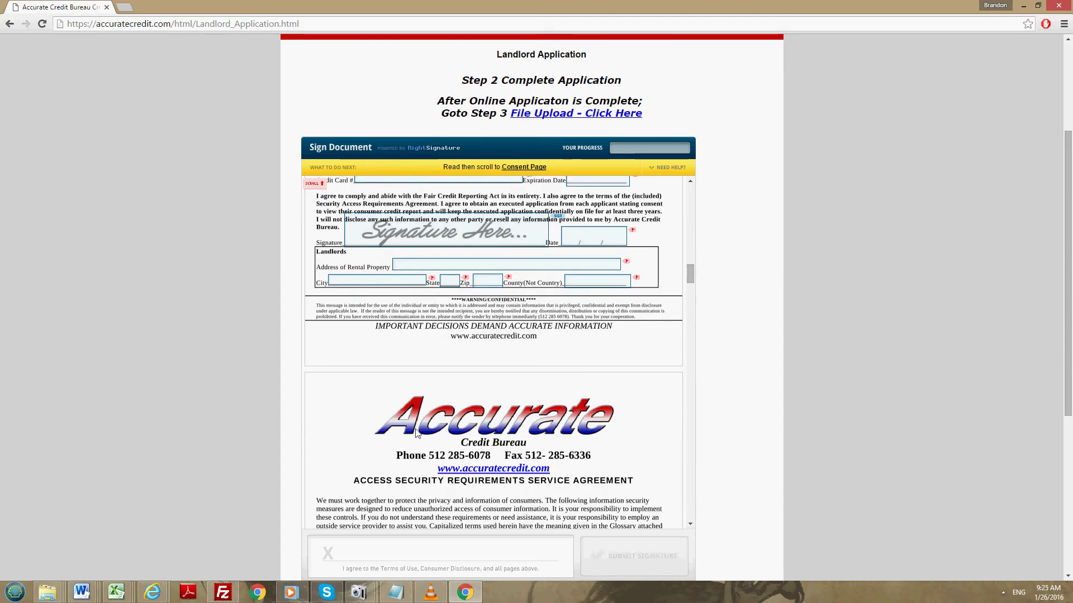
Draw a freehand e-signature on the Landlord Client Application's Signature field
mouse_move(360, 536)
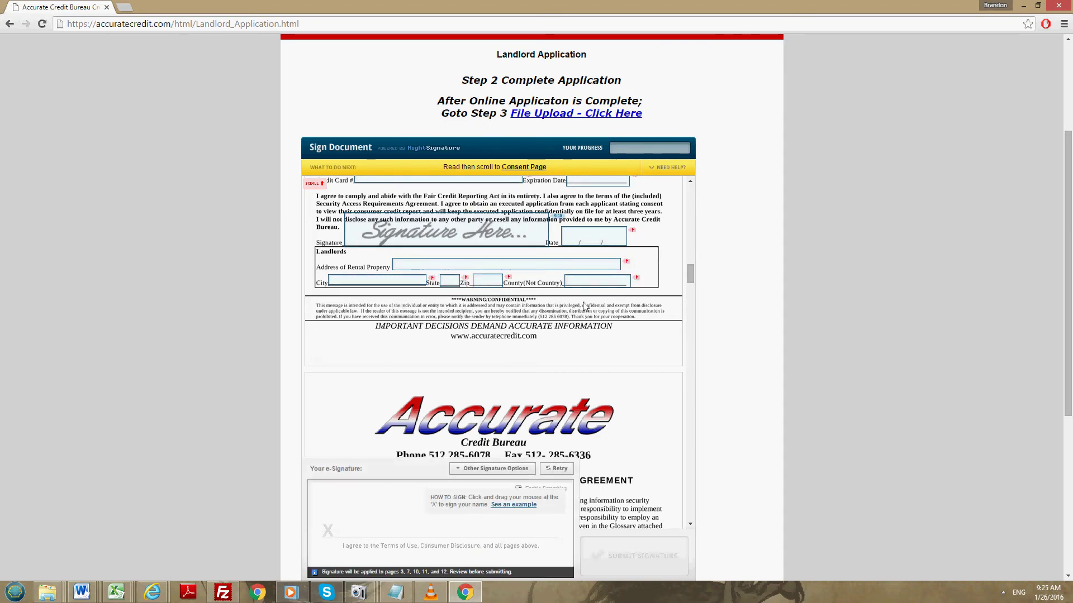
scroll(749, 309, down, 2)
scroll(491, 223, down, 3)
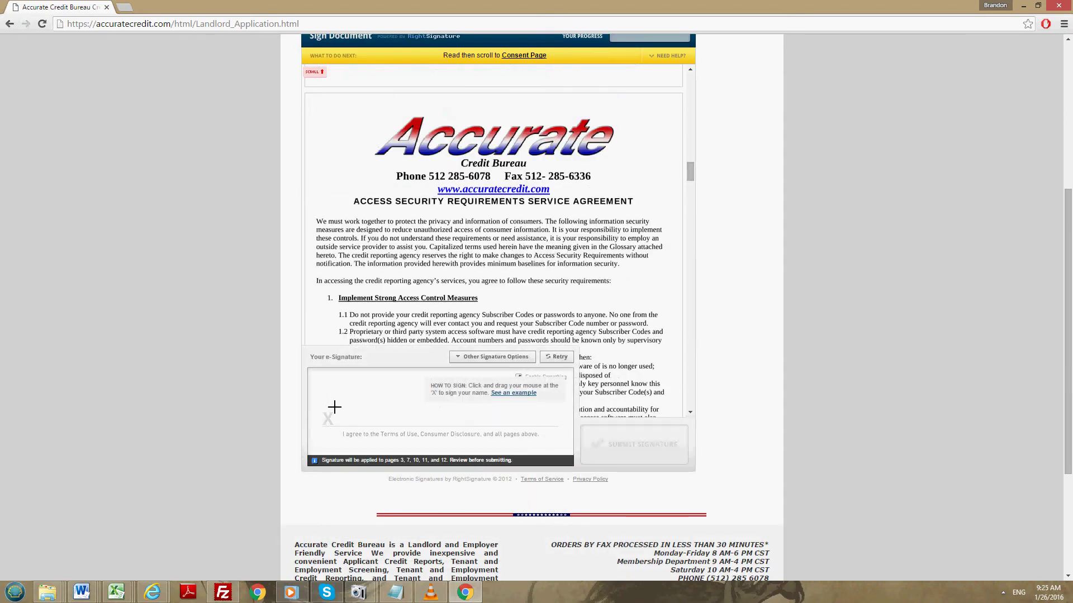
mouse_move(334, 407)
mouse_down()
mouse_move(358, 391)
mouse_move(364, 407)
mouse_move(344, 419)
mouse_up()
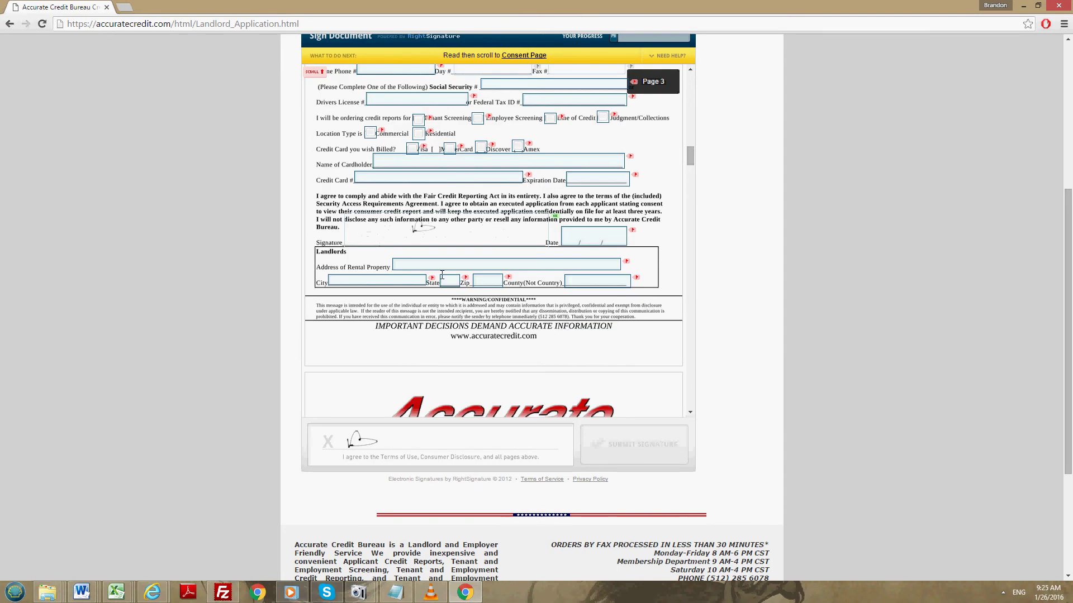
Read down through the security requirement pages 4–6 of the signing document
scroll(536, 297, up, 1)
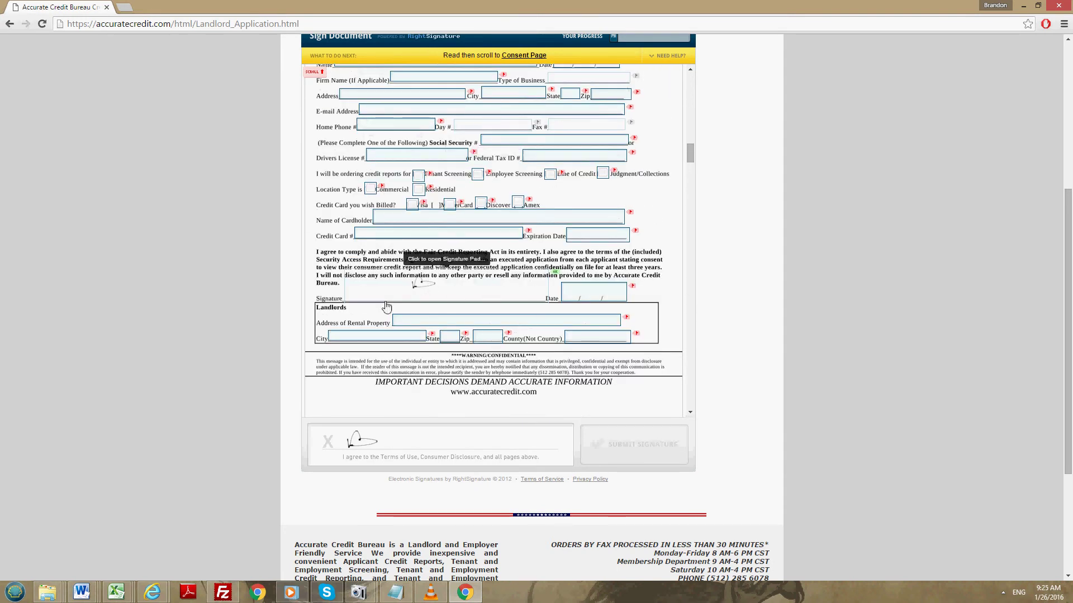
scroll(537, 312, down, 1)
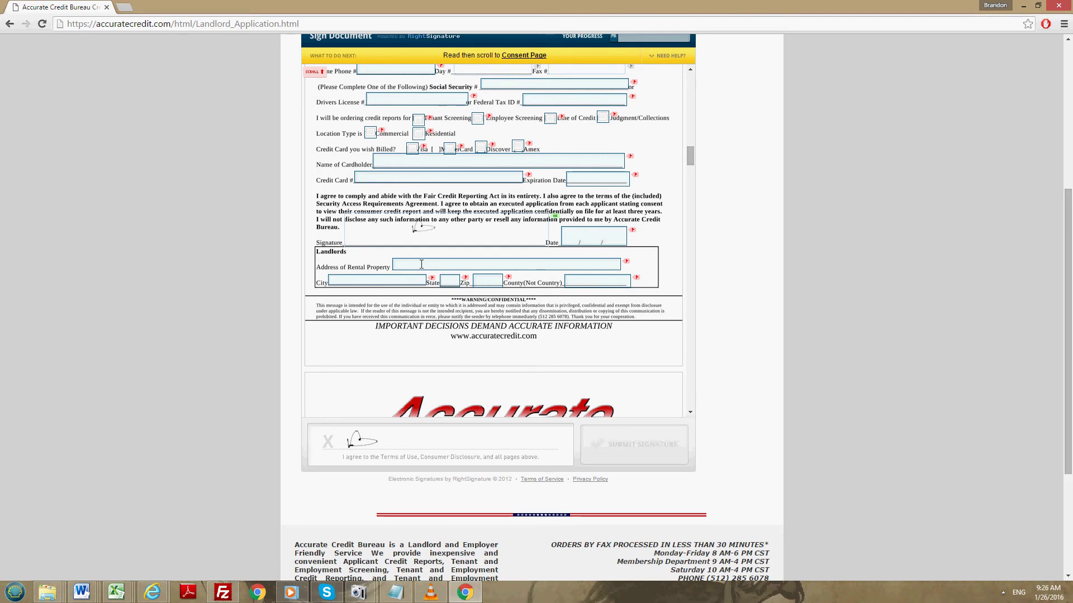
scroll(439, 264, down, 1)
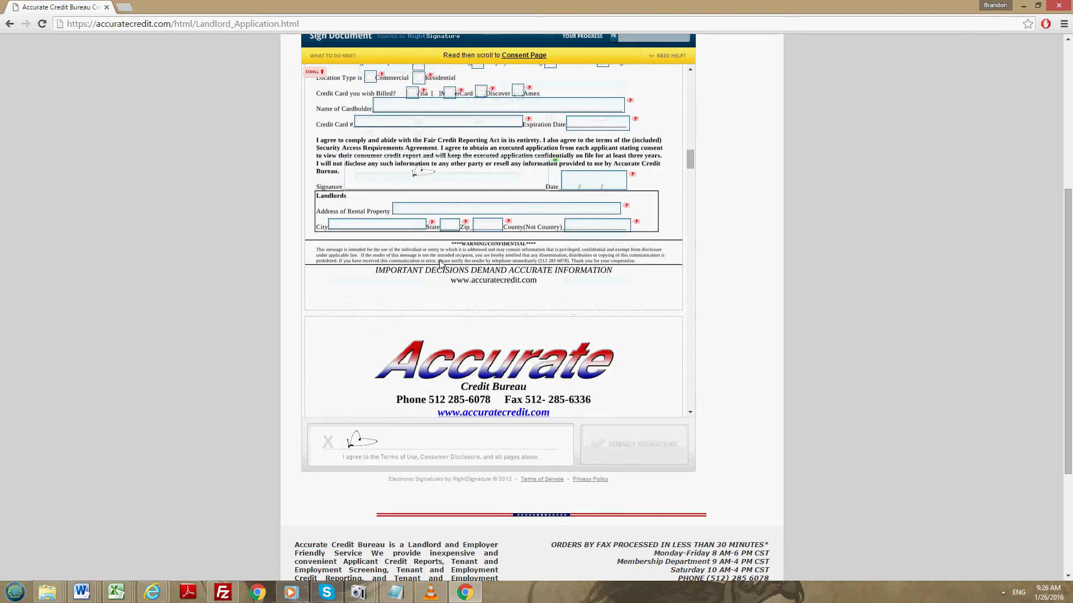
scroll(444, 260, down, 7)
scroll(454, 254, down, 15)
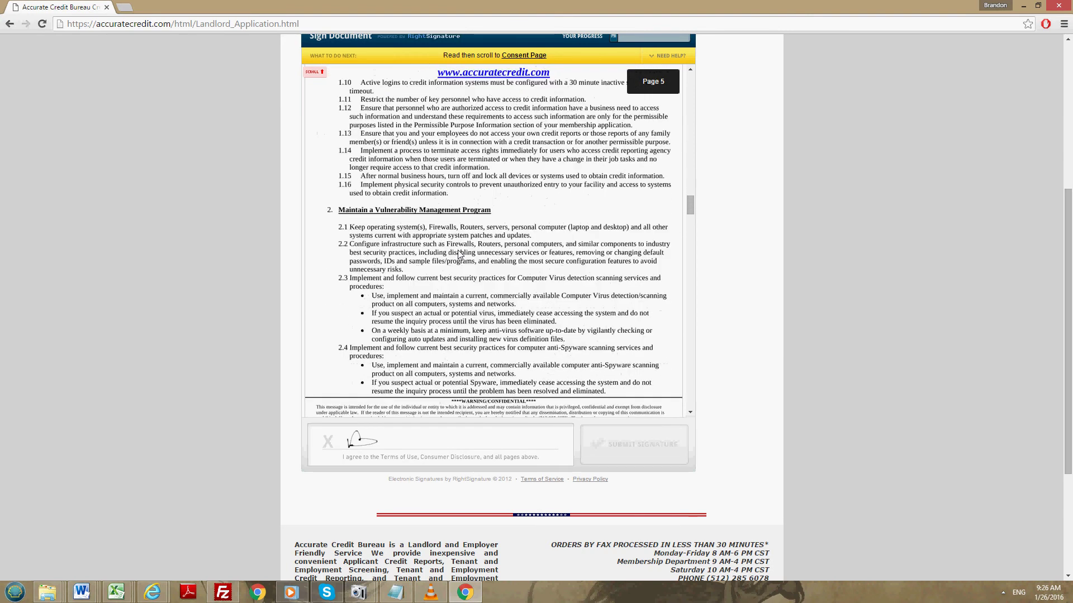
scroll(463, 255, down, 15)
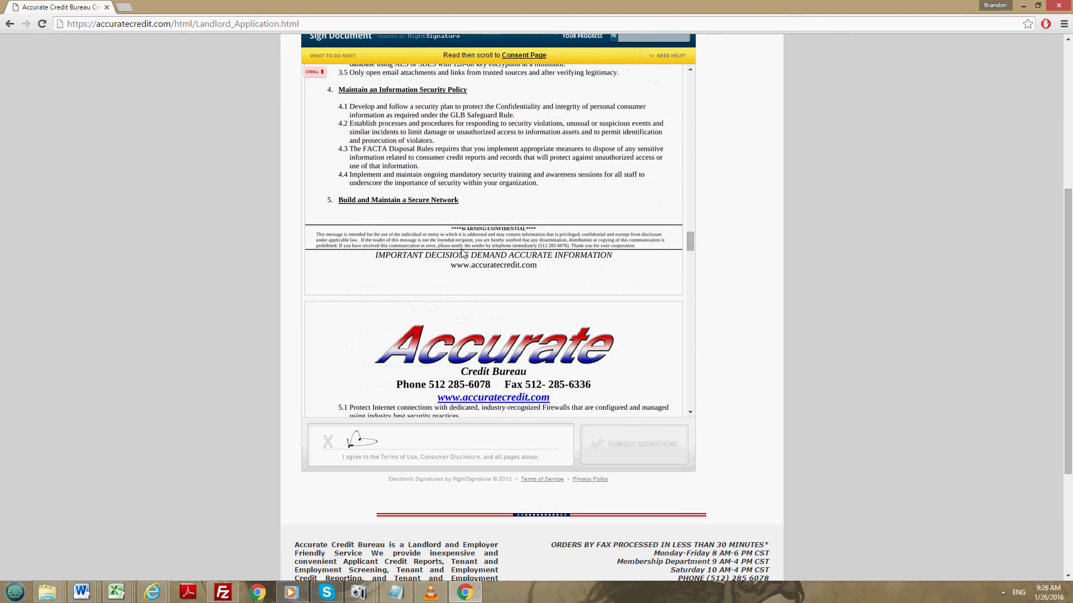
scroll(403, 257, down, 1)
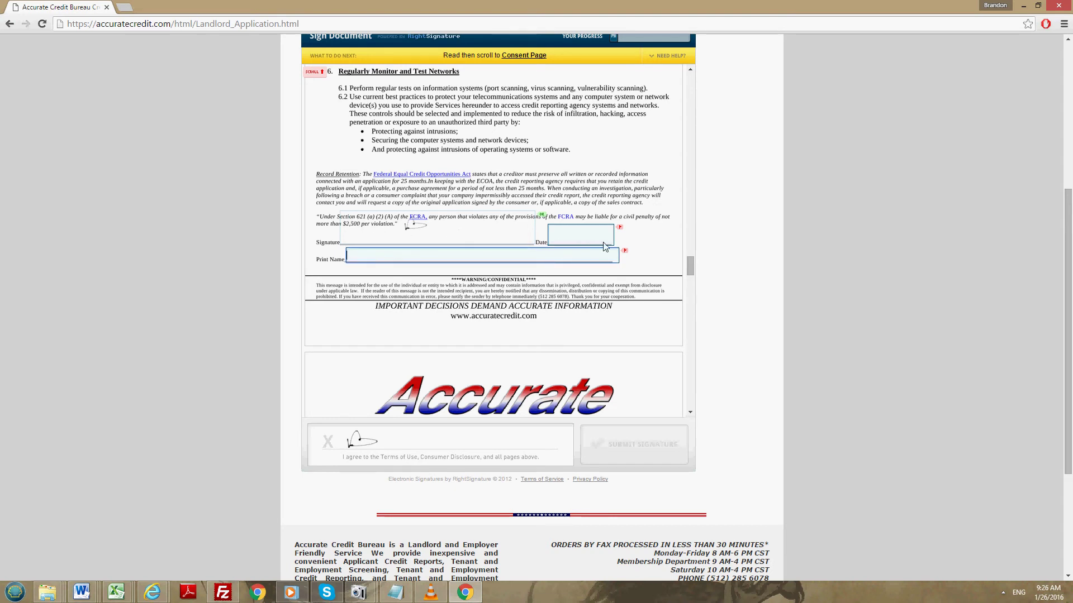
Open the Date field's calendar, close it unset, and continue to the End User Service Agreement
click(581, 236)
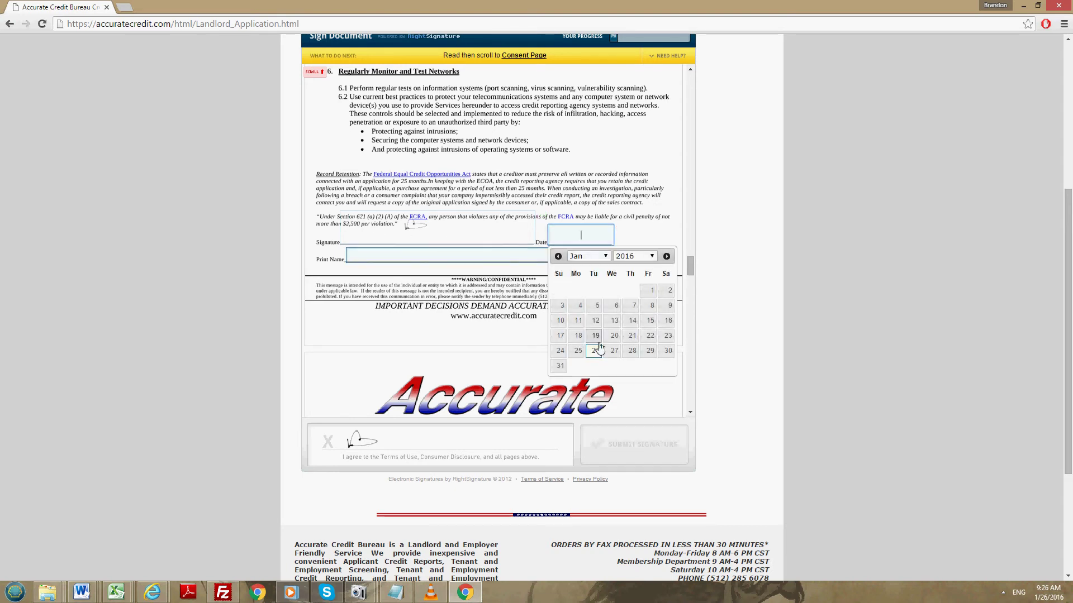
click(493, 300)
scroll(501, 296, down, 20)
scroll(532, 292, up, 1)
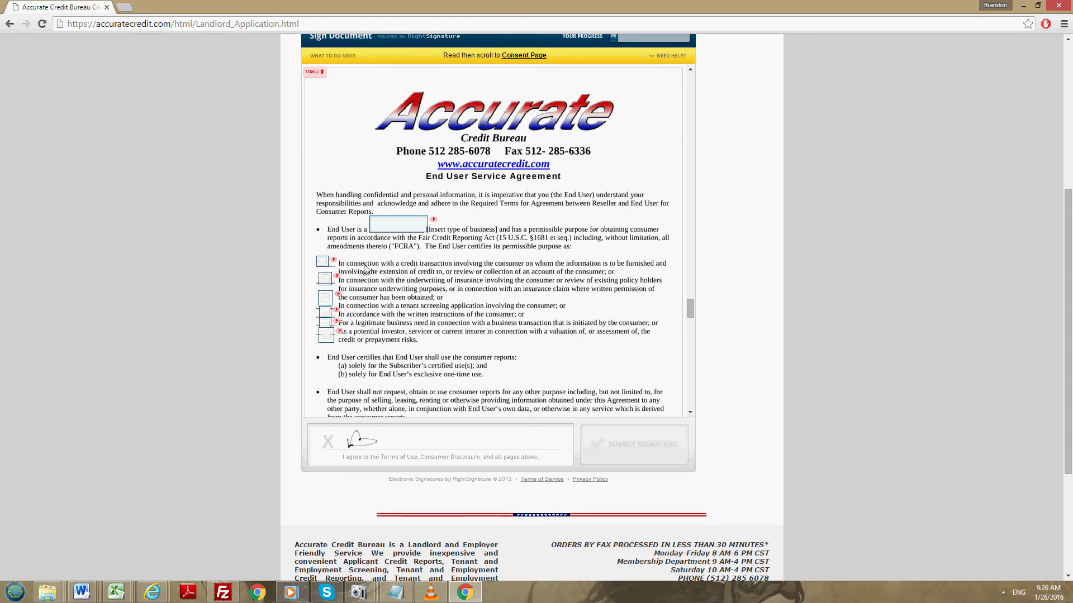
Read pages 8–9 of the End User Service Agreement down to its Signature, Date and Print Name lines
scroll(363, 266, down, 1)
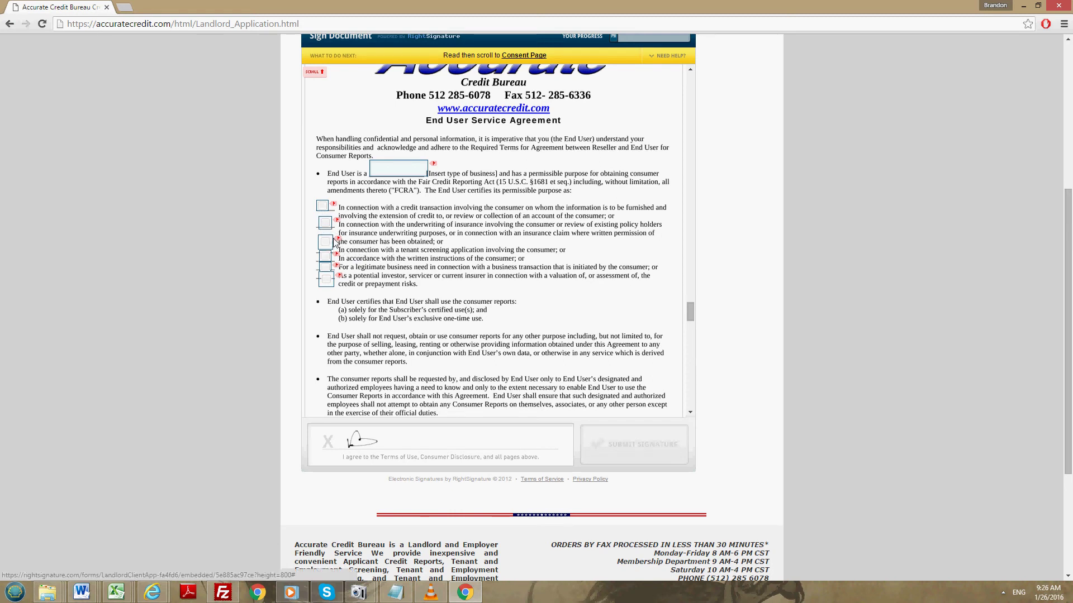
scroll(416, 338, down, 12)
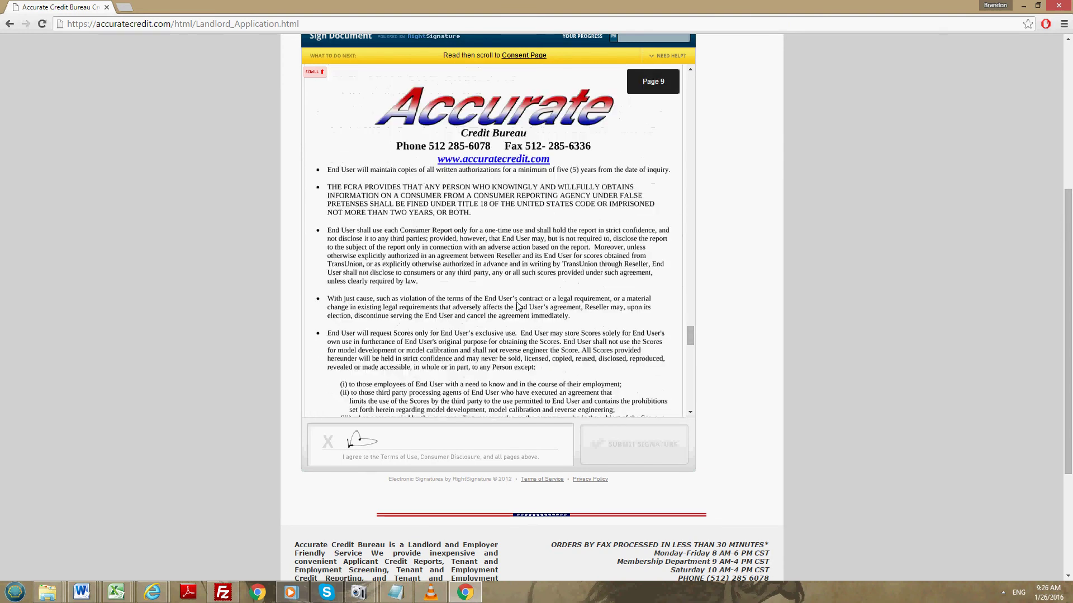
scroll(507, 263, up, 1)
scroll(508, 262, up, 3)
scroll(497, 274, down, 3)
scroll(497, 274, up, 3)
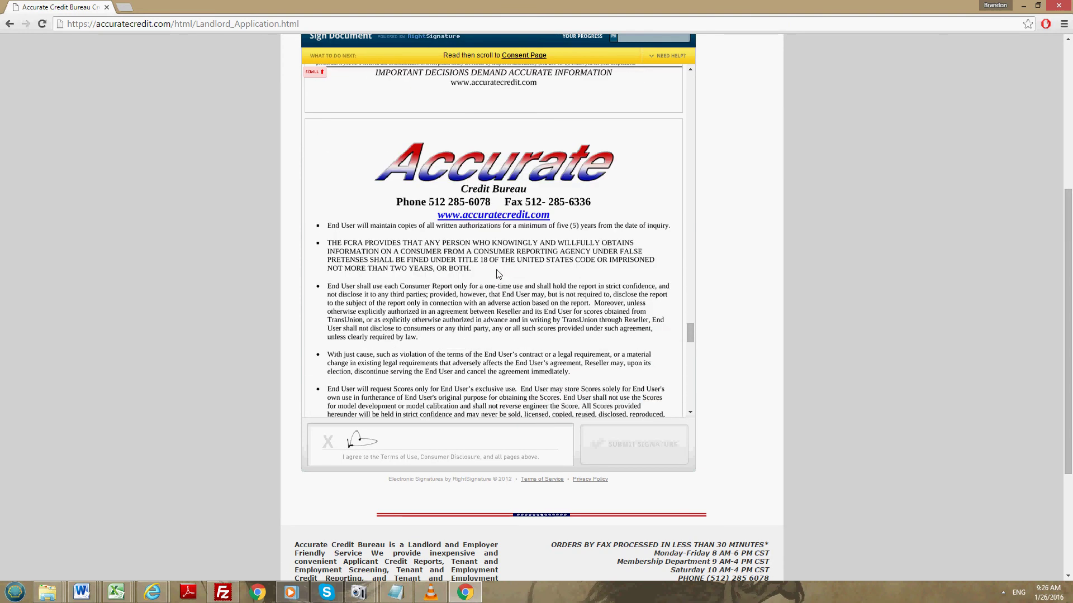
scroll(499, 274, down, 5)
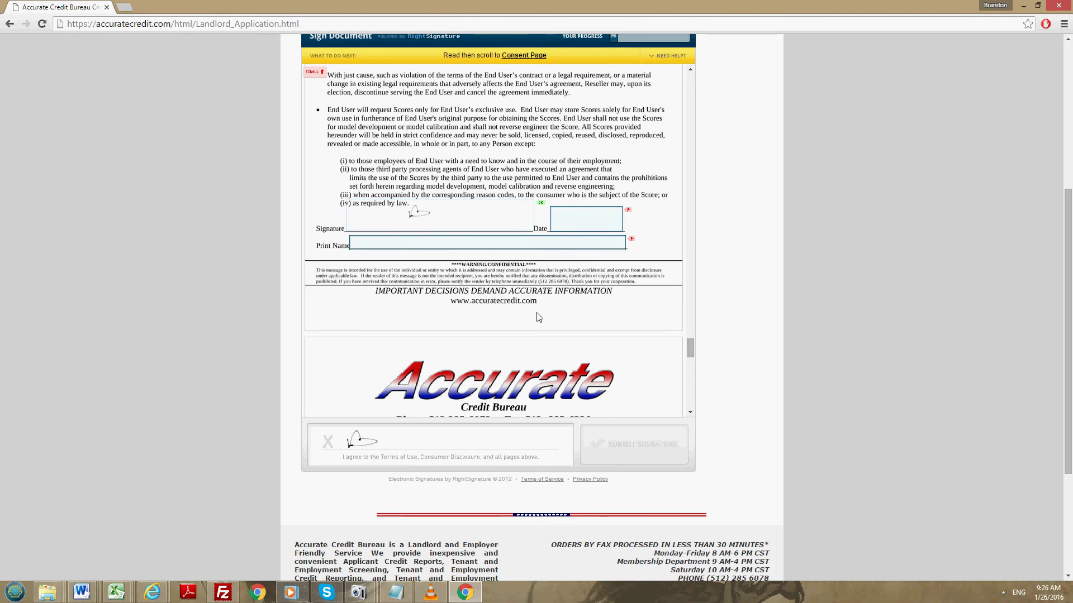
Read past the Landlord Addendum to the California End User Agreement's final signature lines
scroll(542, 317, down, 5)
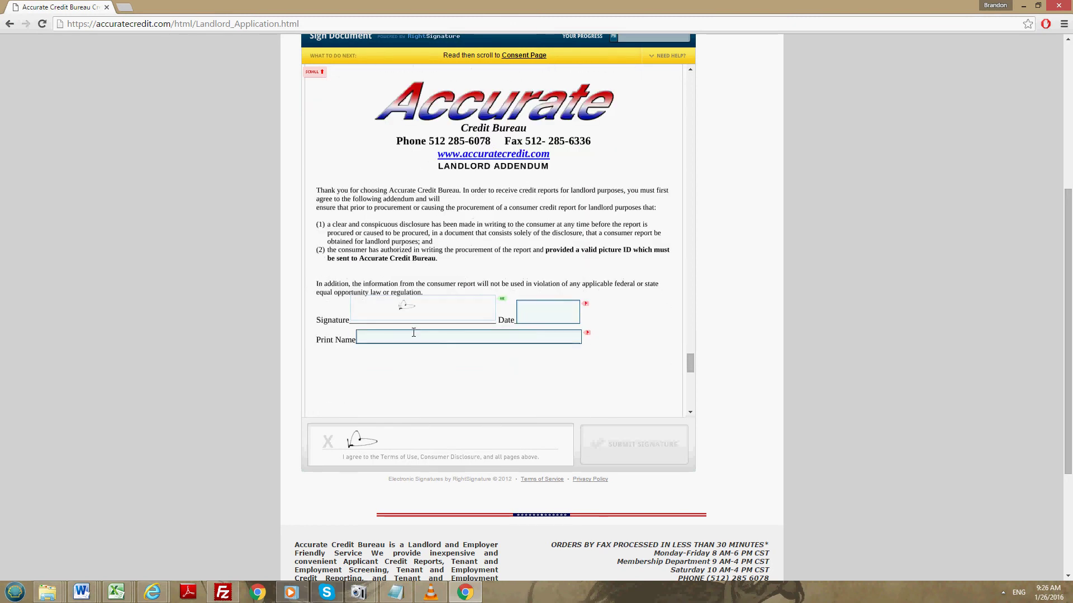
scroll(542, 309, down, 8)
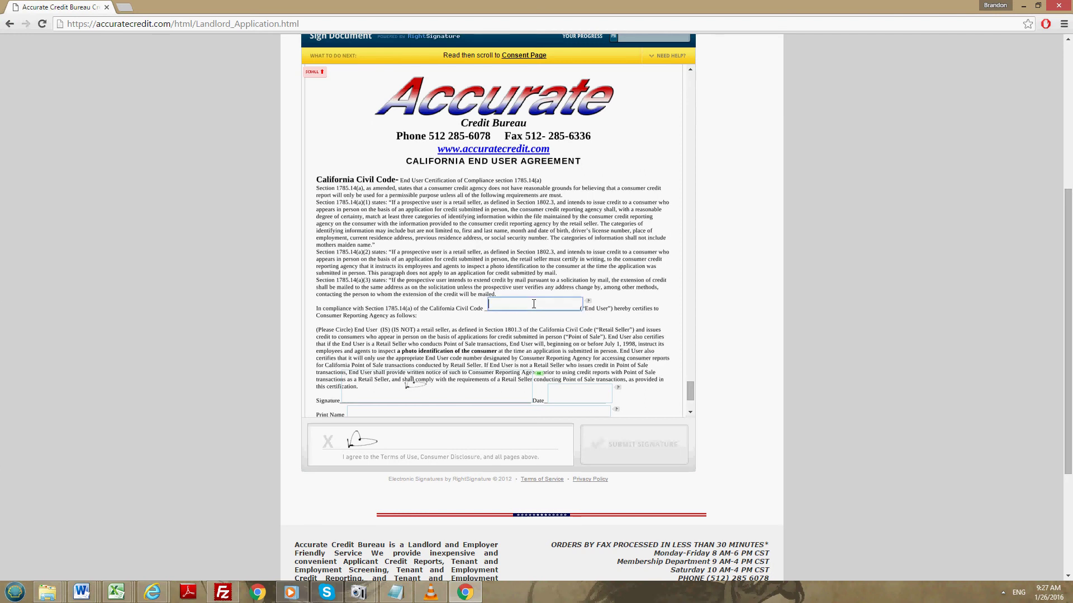
scroll(440, 279, down, 2)
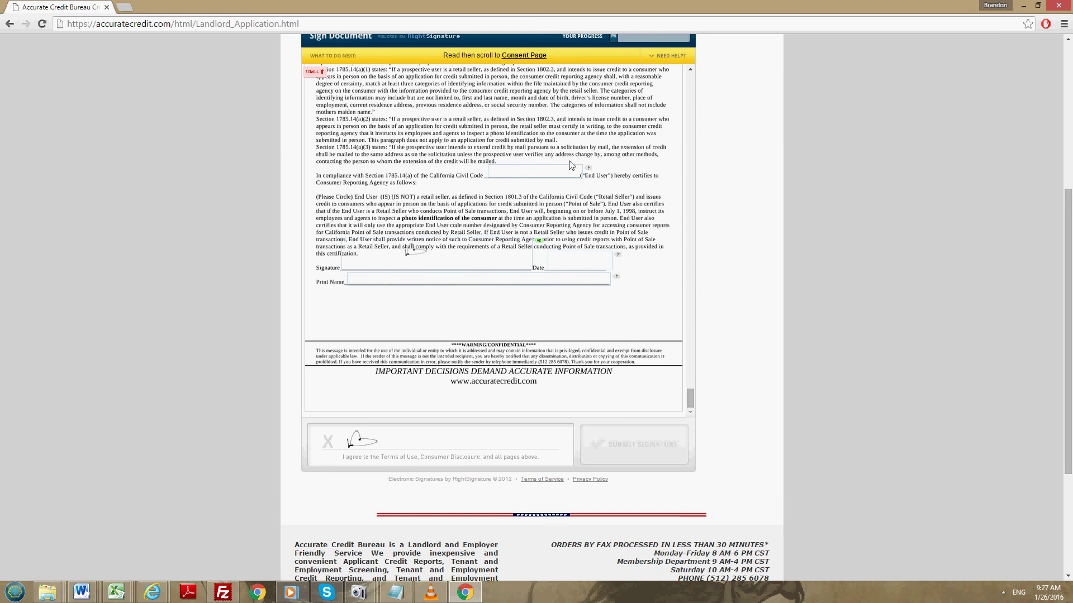
scroll(536, 209, down, 3)
Return to the top of the application page and follow the Step 2 'File Upload - Click Here' link
scroll(742, 275, up, 3)
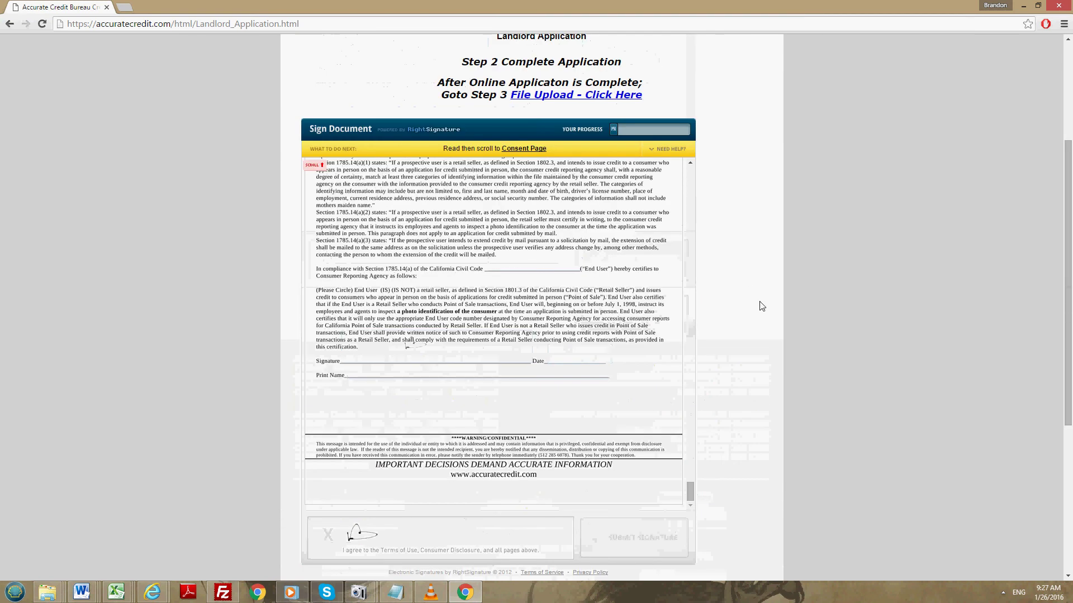
scroll(735, 328, up, 5)
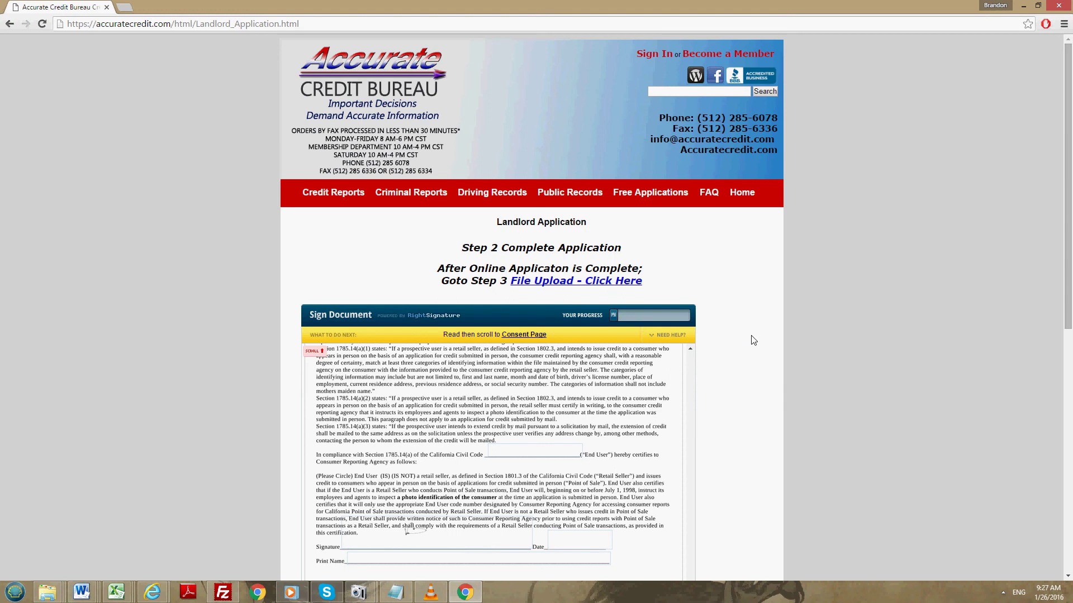
click(605, 282)
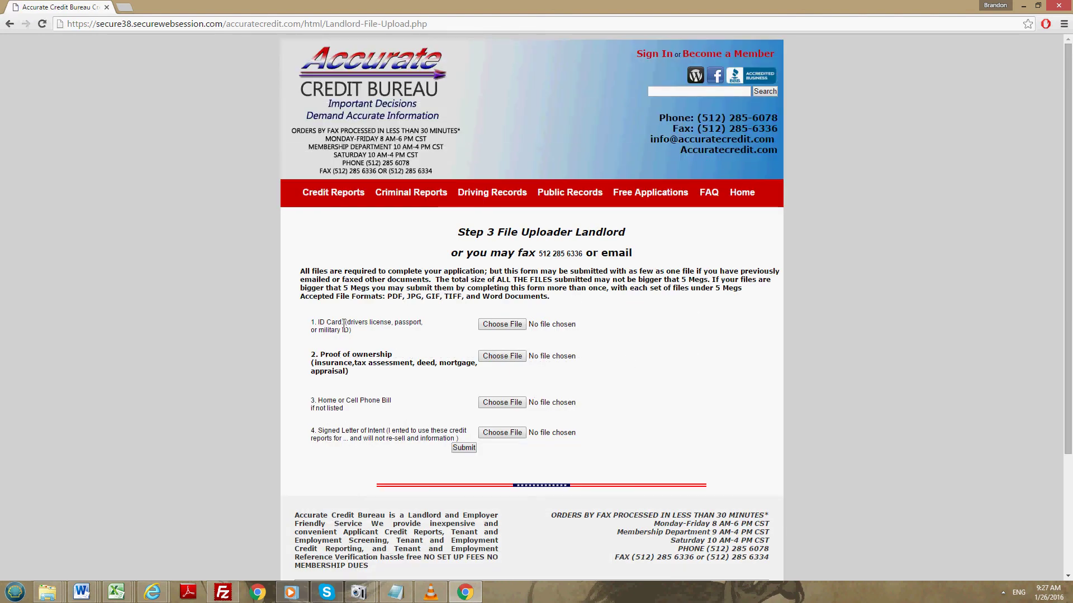
Open the ID Card file picker and cancel it, leaving all four upload fields empty
click(502, 324)
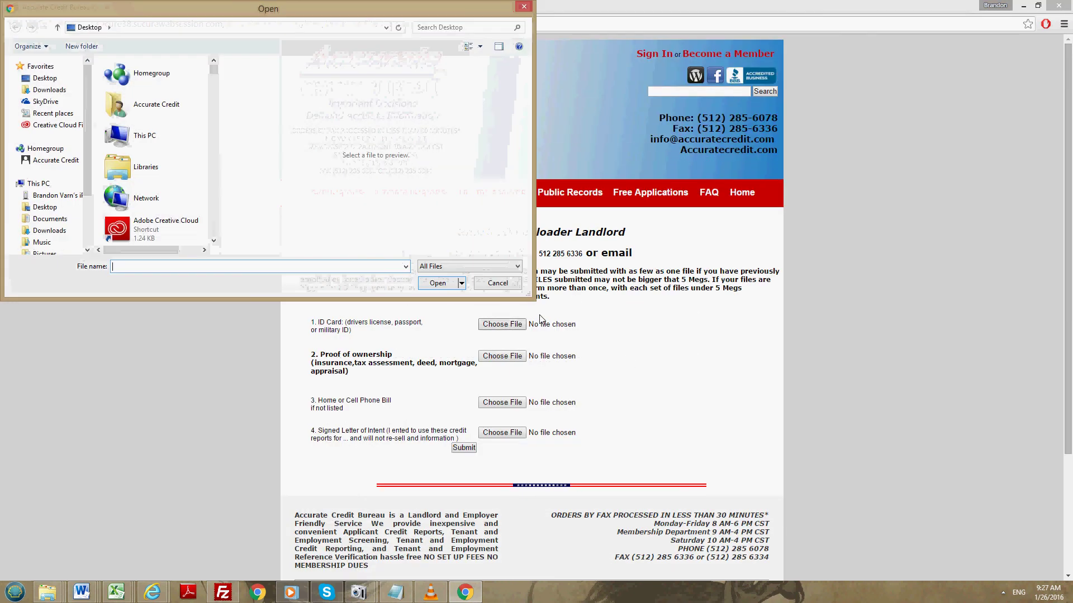
click(497, 284)
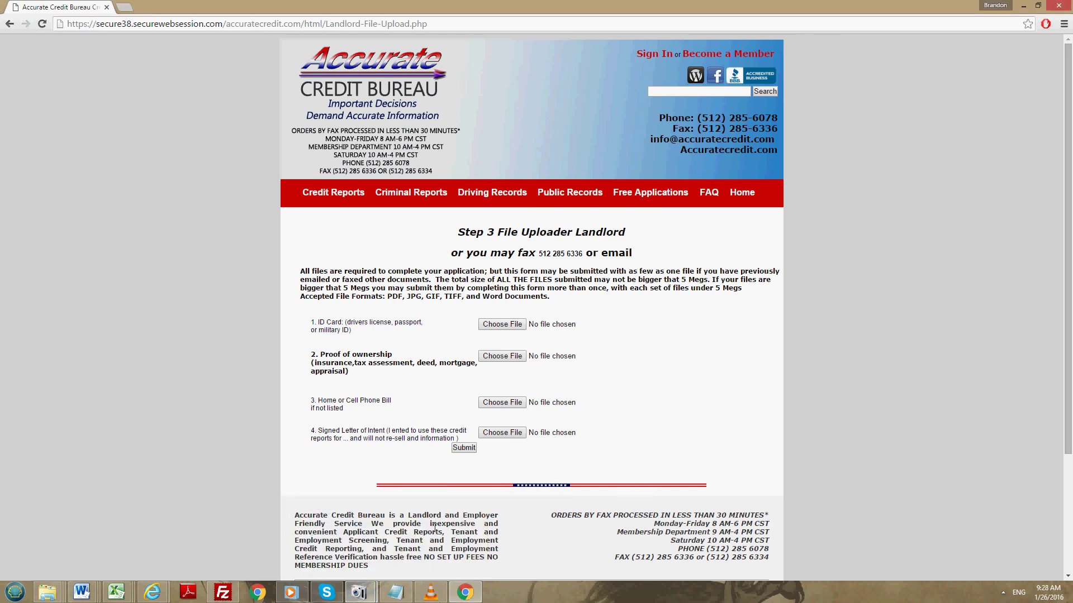
mouse_move(358, 592)
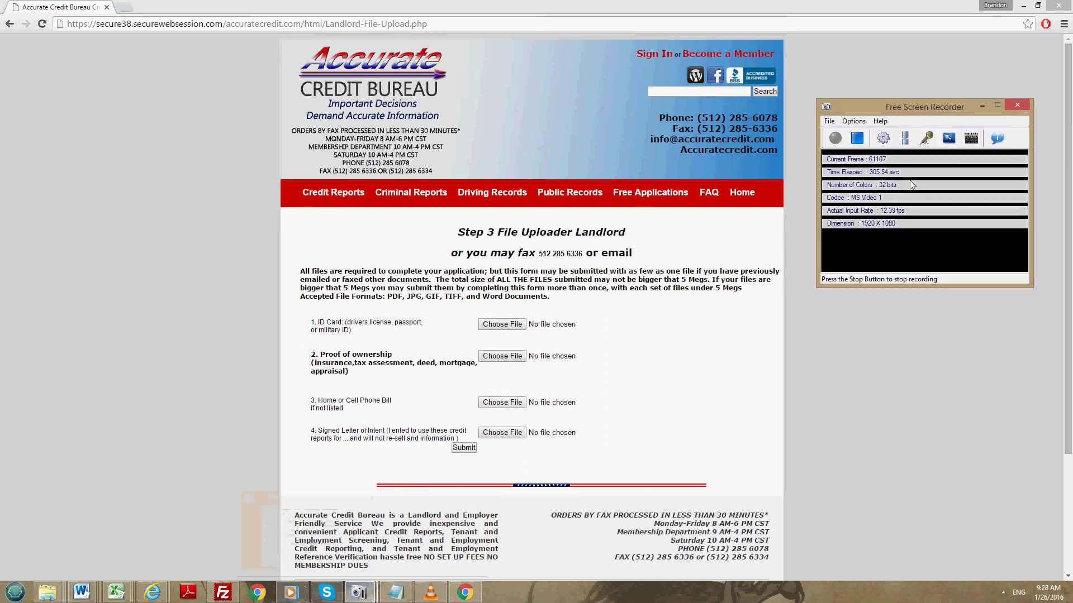